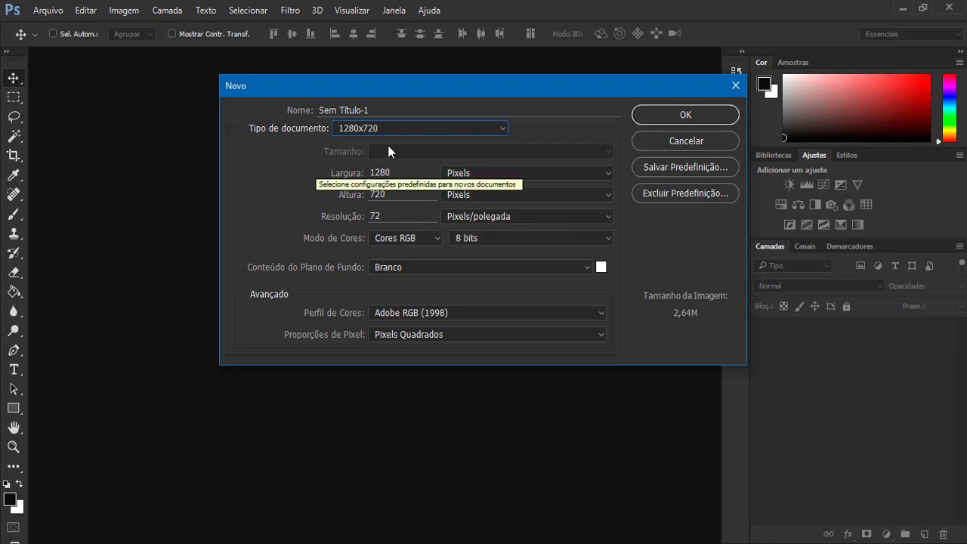
# - Create a new 1280×720 px document at 72 ppi from the New dialog
pyautogui.moveTo(418, 174); pyautogui.dragTo(224, 172)
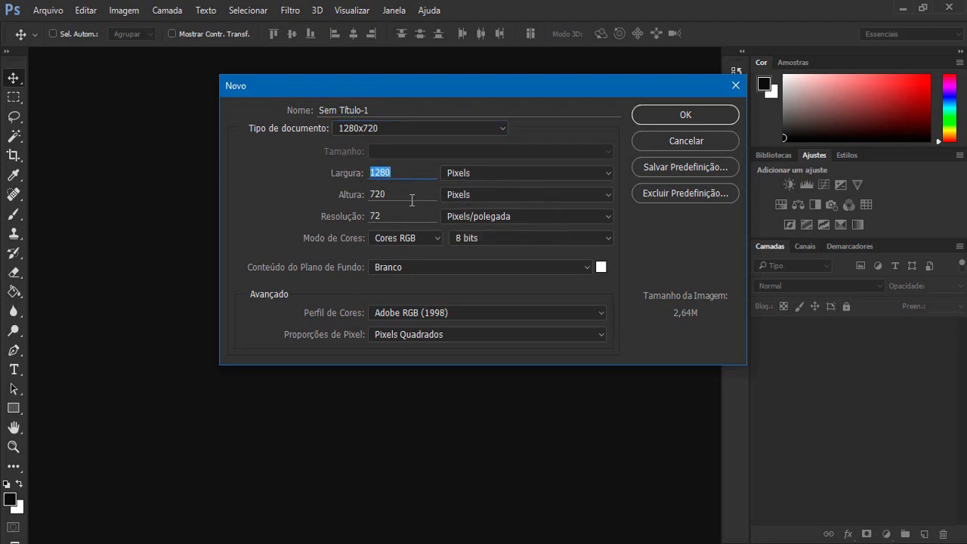
pyautogui.press('Tab')
pyautogui.press('Tab')
pyautogui.click(688, 115)
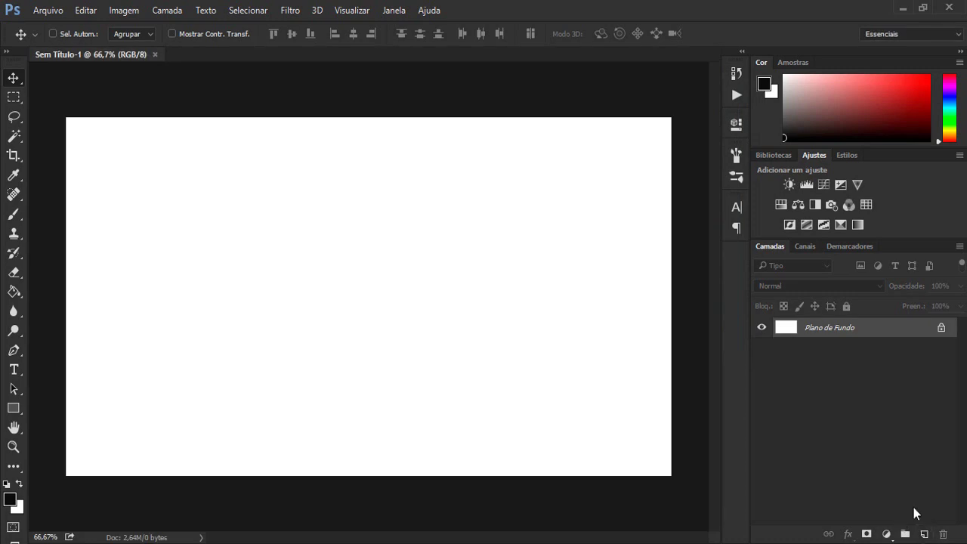
# - Add a new layer and paint-bucket fill it with foreground colour #121212
pyautogui.click(925, 534)
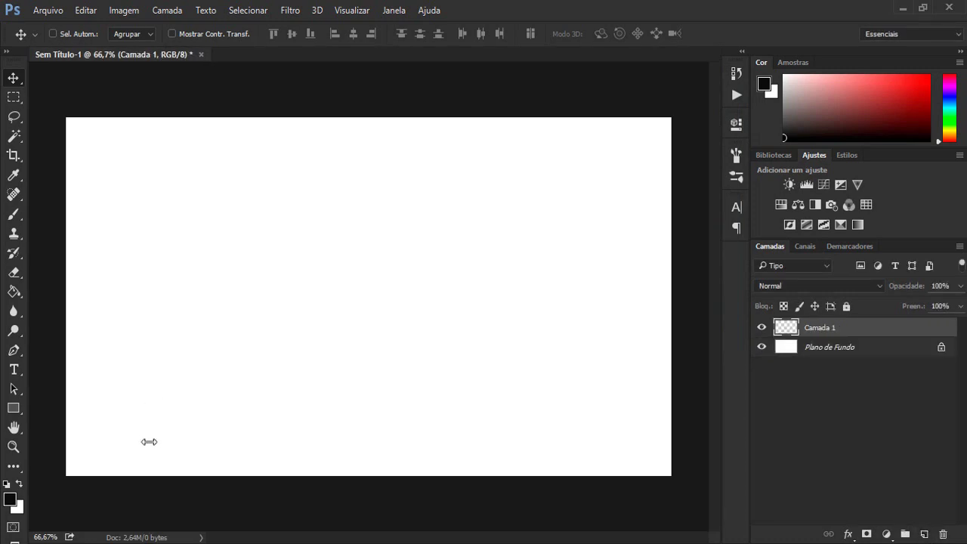
pyautogui.click(10, 500)
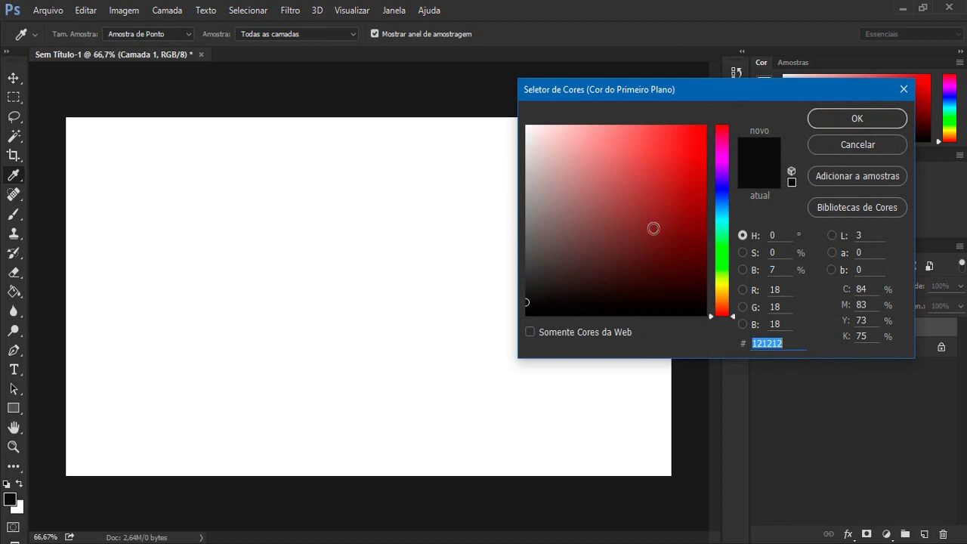
pyautogui.click(870, 118)
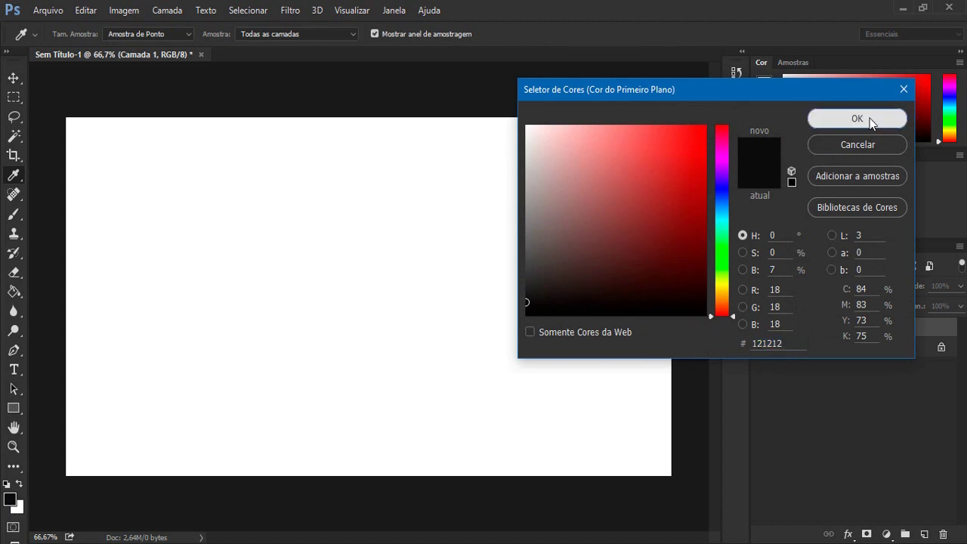
pyautogui.click(13, 291)
pyautogui.click(461, 314)
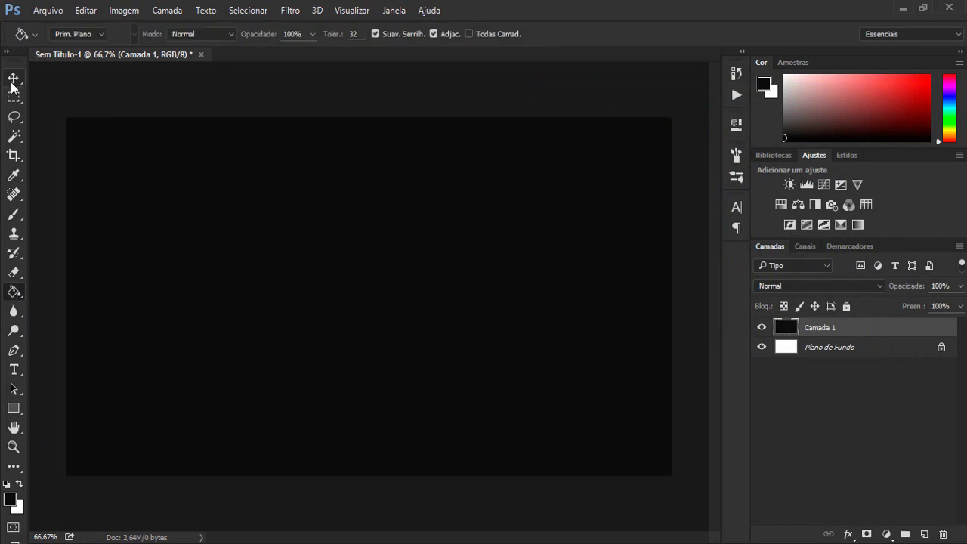
# - Set up the Type tool with white colour and a 90 pt font size
pyautogui.click(15, 370)
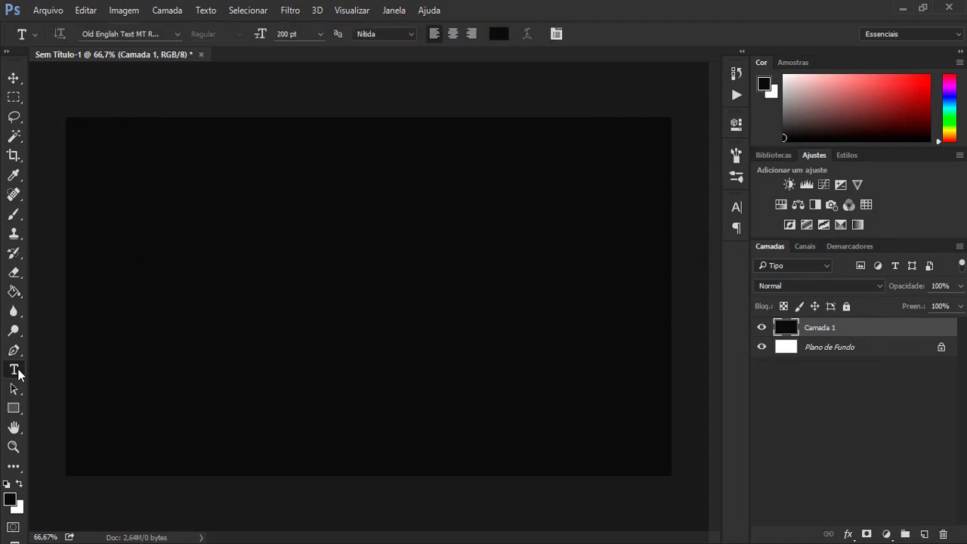
pyautogui.click(20, 486)
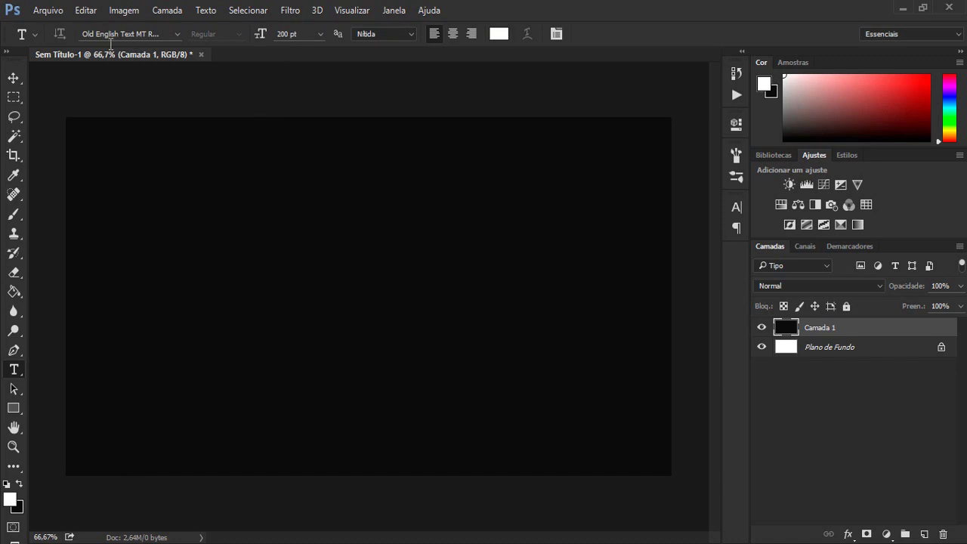
pyautogui.doubleClick(285, 43)
pyautogui.write('90')
# - Type and commit 'Xtreme Games', then move it to the canvas centre
pyautogui.click(250, 352)
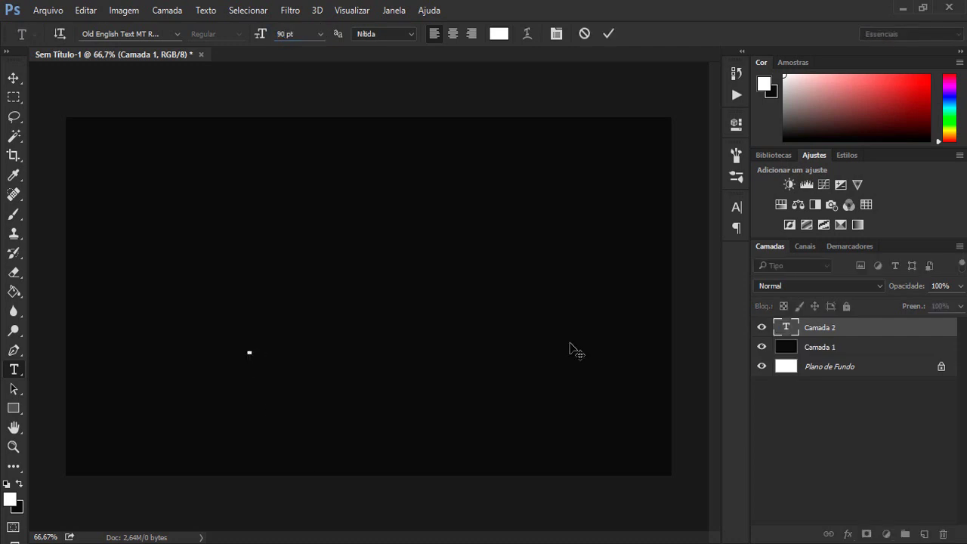
pyautogui.write('Xtreme Games')
pyautogui.hotkey('ctrl', 'Return')
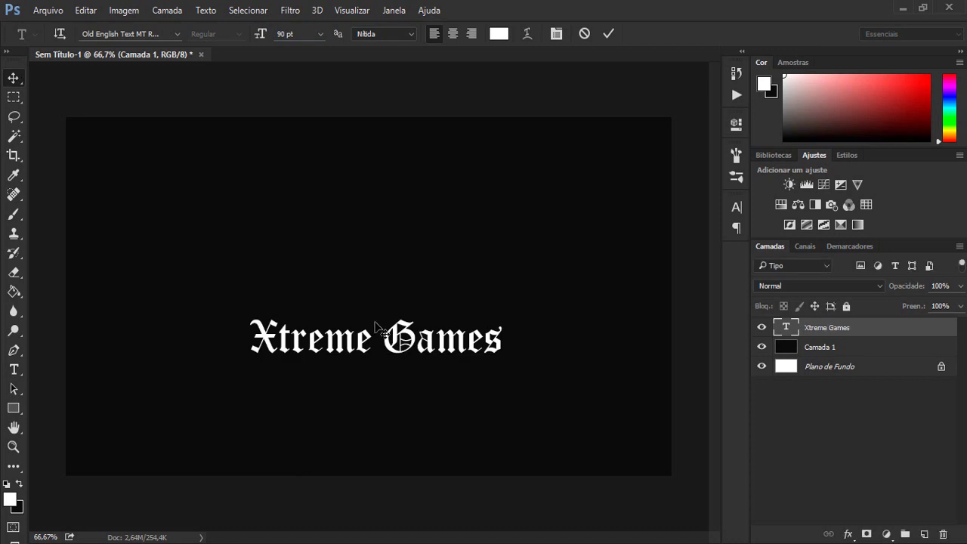
pyautogui.press('v')
pyautogui.moveTo(443, 343)
pyautogui.mouseDown()
pyautogui.moveTo(424, 357)
pyautogui.moveTo(436, 342)
pyautogui.mouseUp()
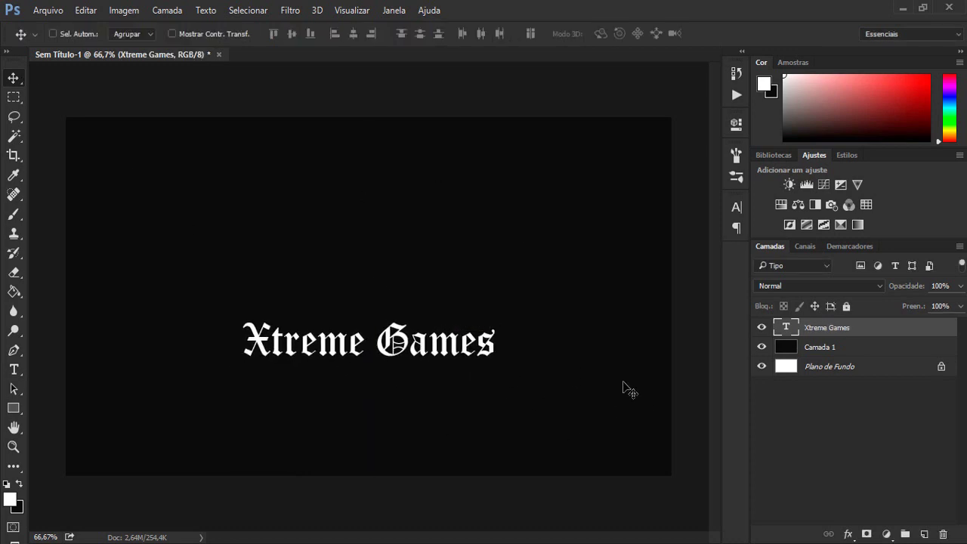
# - Duplicate the title twice and limit the top copy to the red channel only
pyautogui.hotkey('ctrl', 'j')
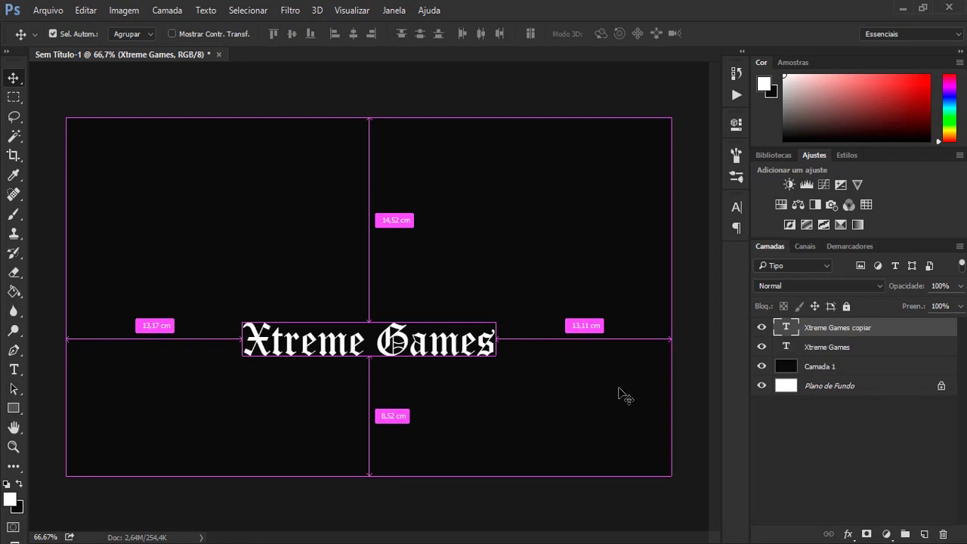
pyautogui.hotkey('ctrl', 'j')
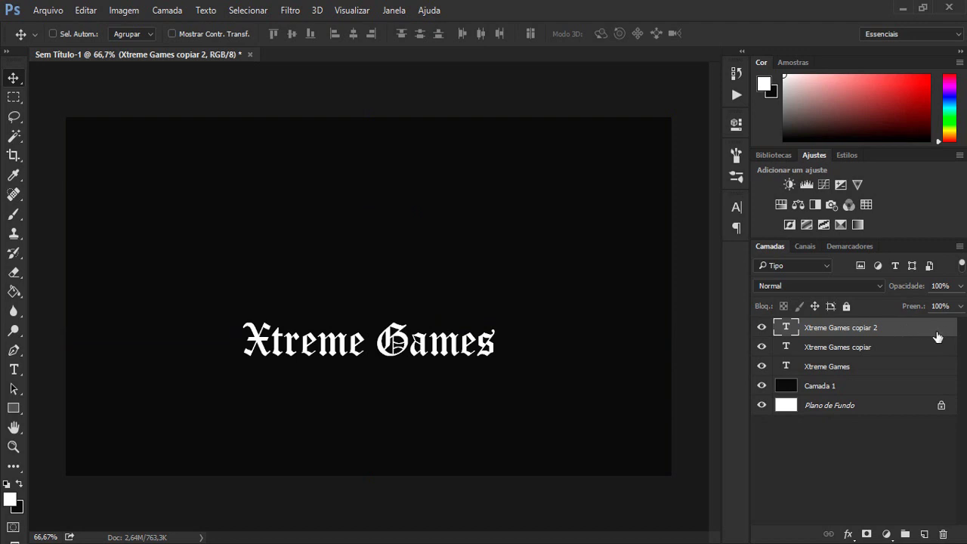
pyautogui.doubleClick(931, 335)
pyautogui.click(484, 195)
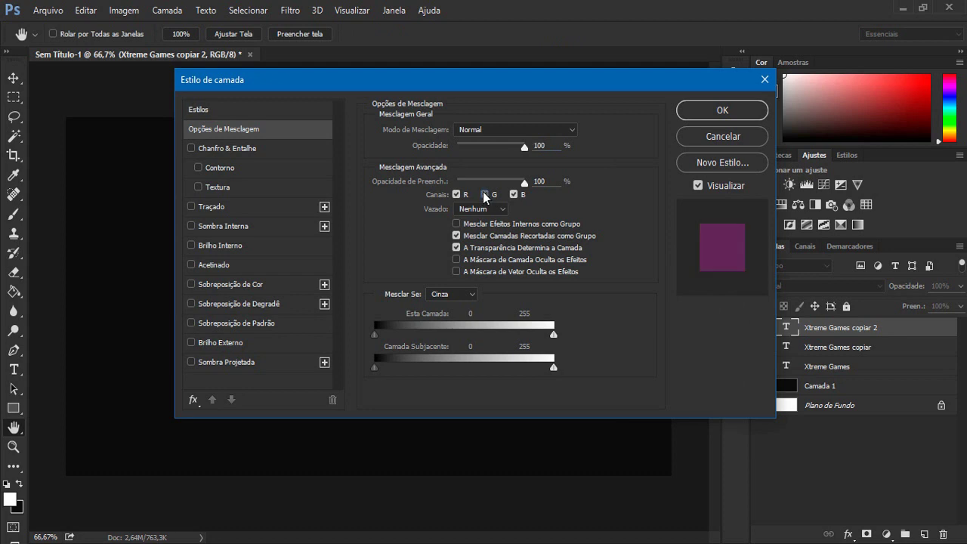
pyautogui.click(514, 194)
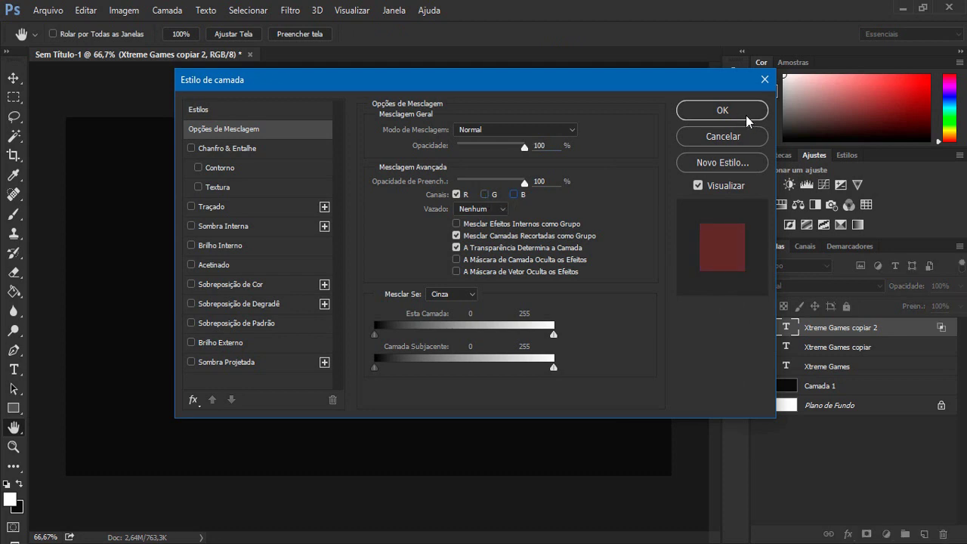
pyautogui.click(751, 113)
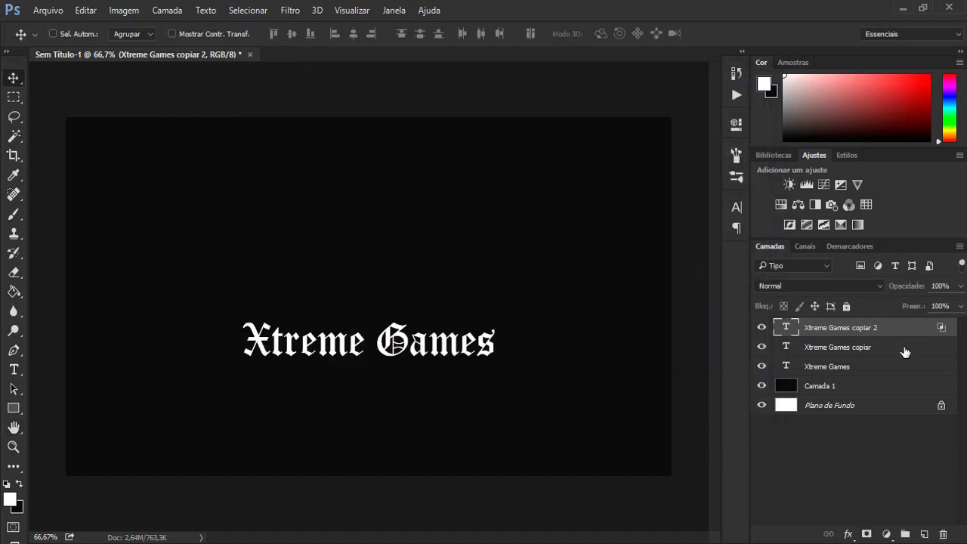
# - Limit the middle copy to green and blue channels and nudge it left
pyautogui.click(909, 350)
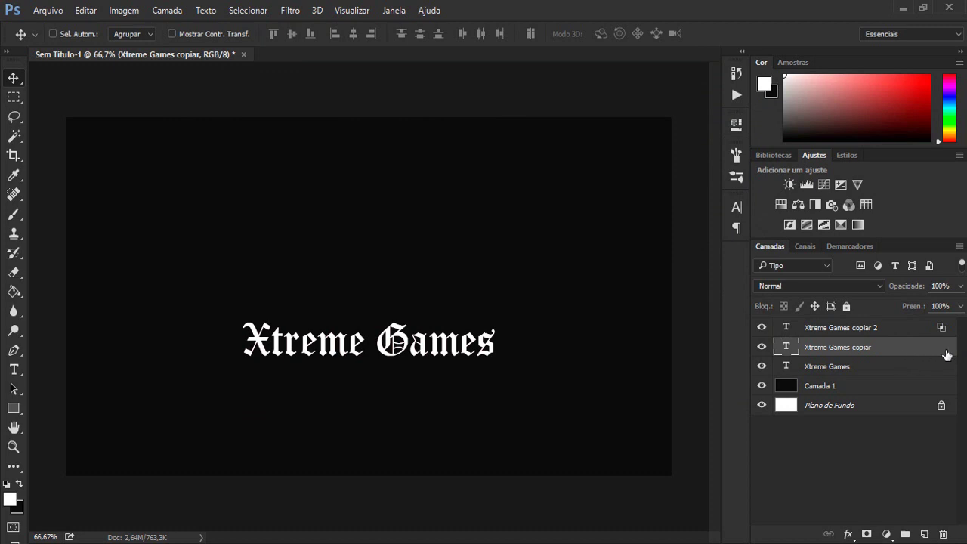
pyautogui.doubleClick(943, 349)
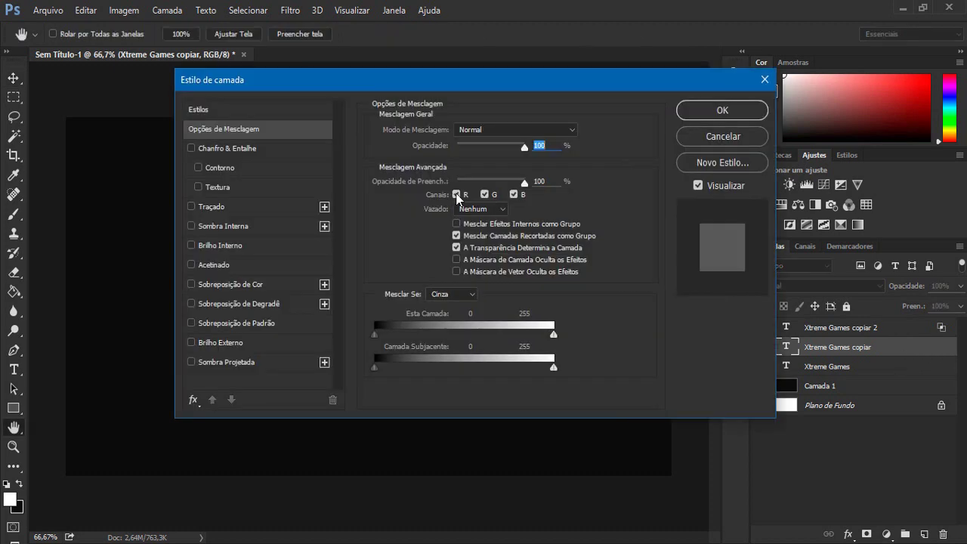
pyautogui.click(458, 195)
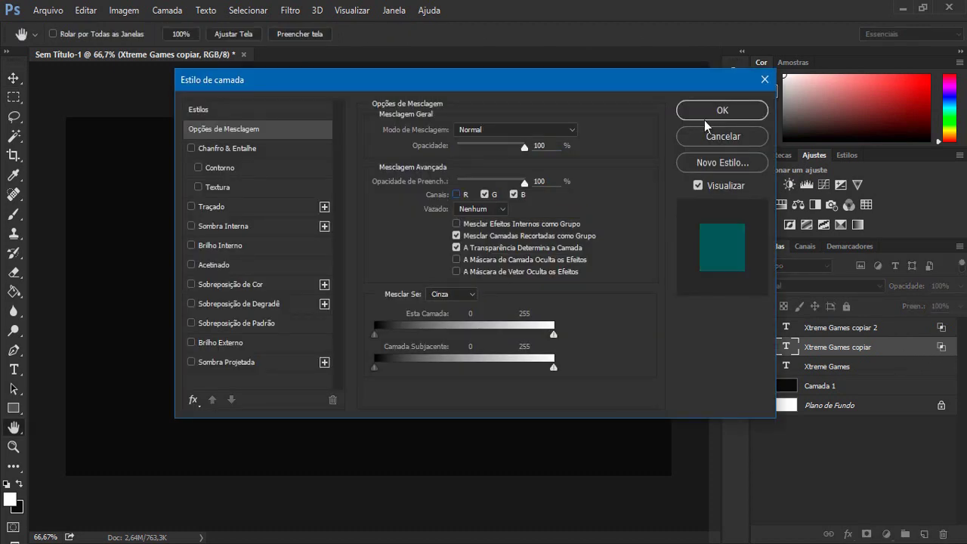
pyautogui.click(732, 112)
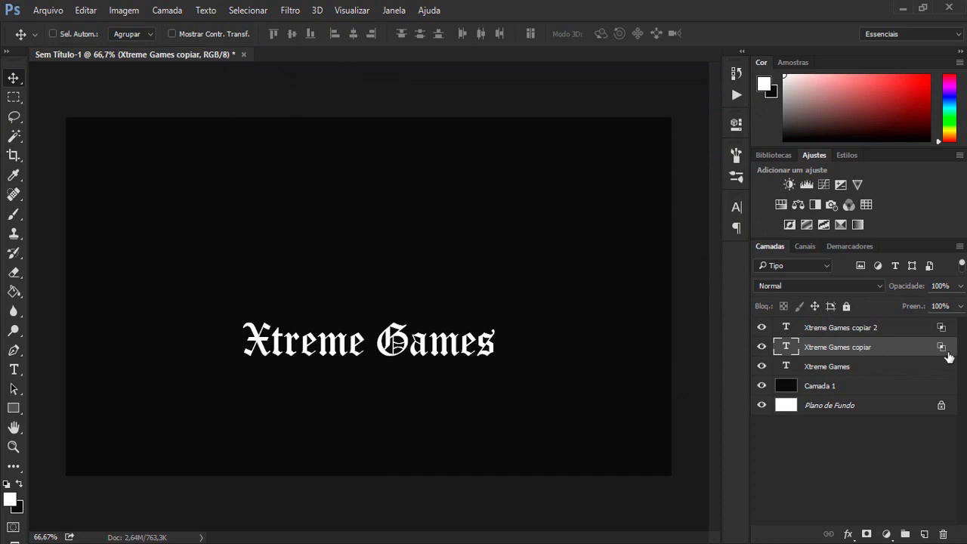
pyautogui.press('Left')
pyautogui.press('Left')
pyautogui.press('Left')
# - Nudge the red-only title copy slightly to the left
pyautogui.click(919, 333)
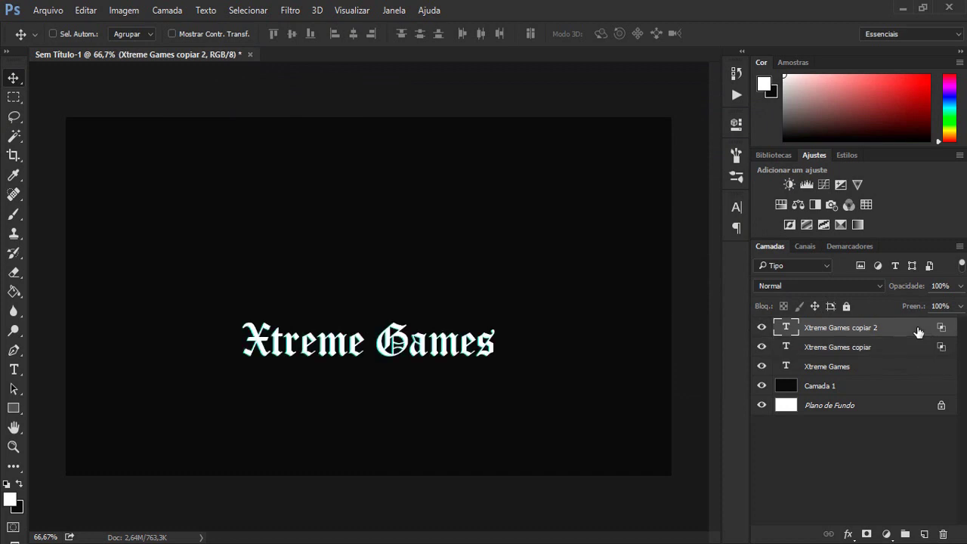
pyautogui.press('Left')
pyautogui.press('Left')
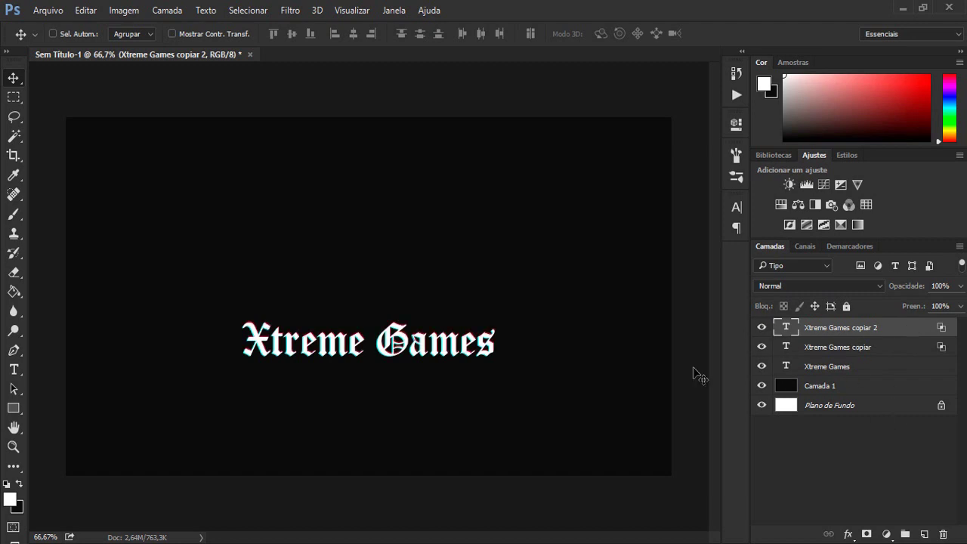
pyautogui.click(15, 371)
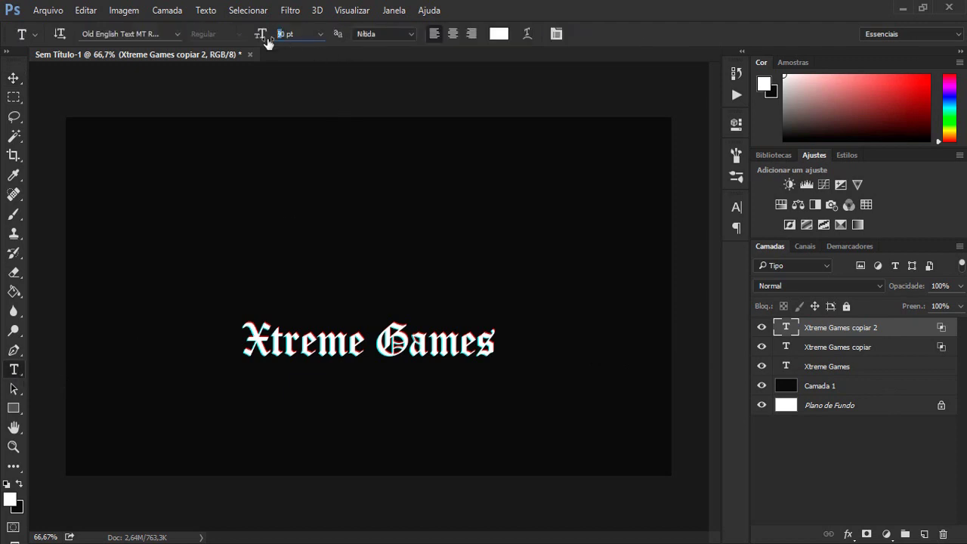
# - Add a blackletter X and G as separate type layers above the title
pyautogui.click(303, 239)
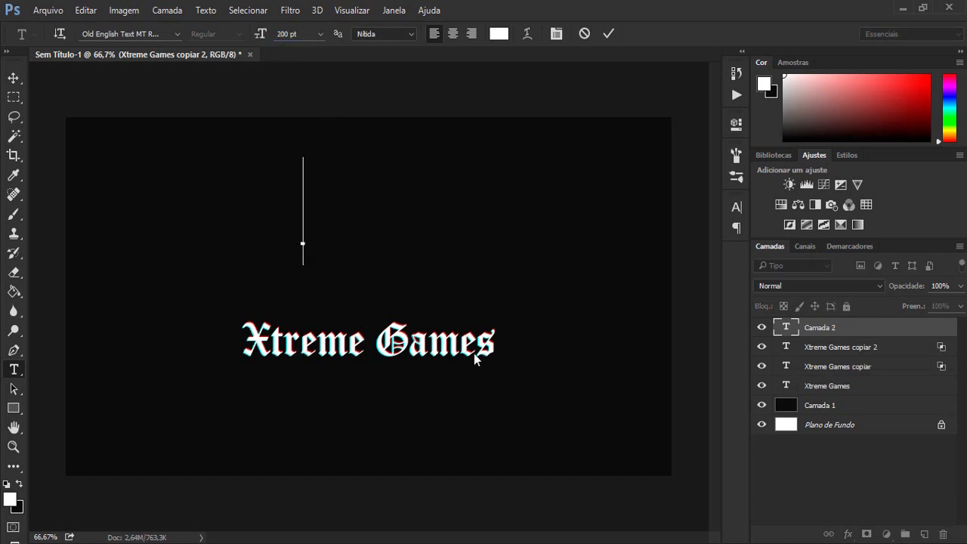
pyautogui.write('X')
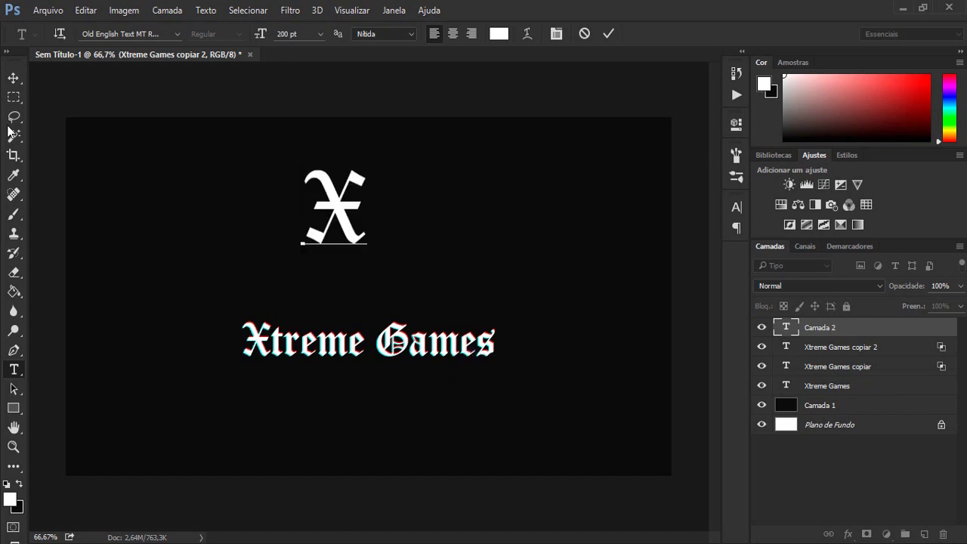
pyautogui.click(14, 78)
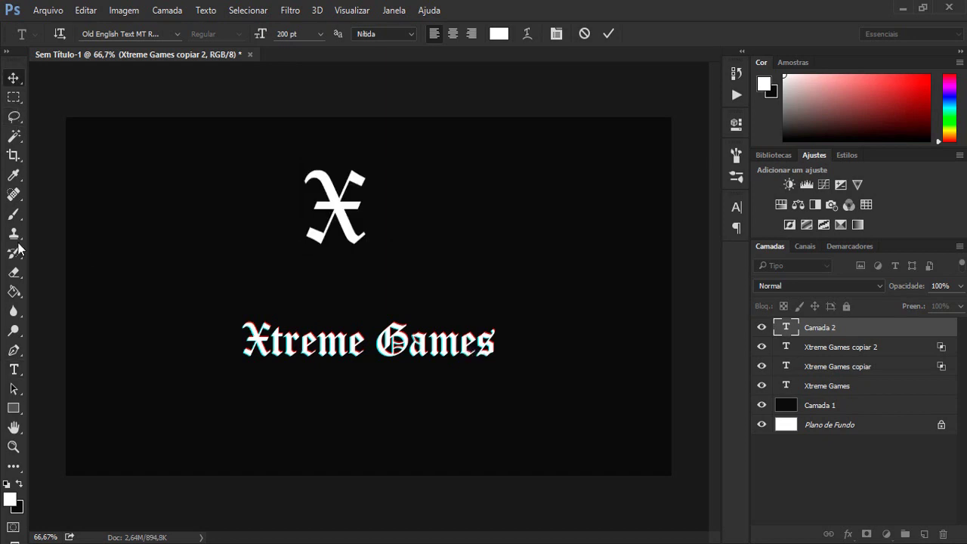
pyautogui.click(15, 371)
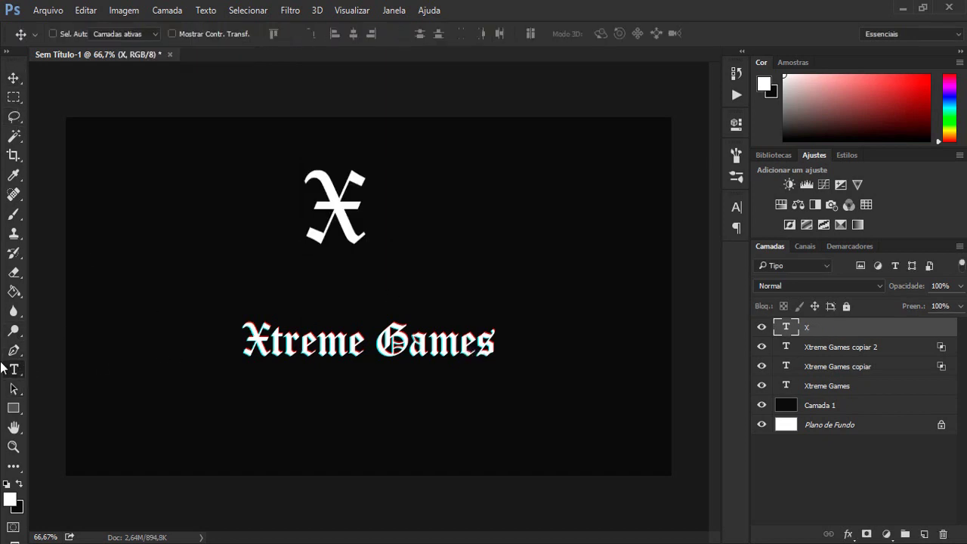
pyautogui.click(494, 270)
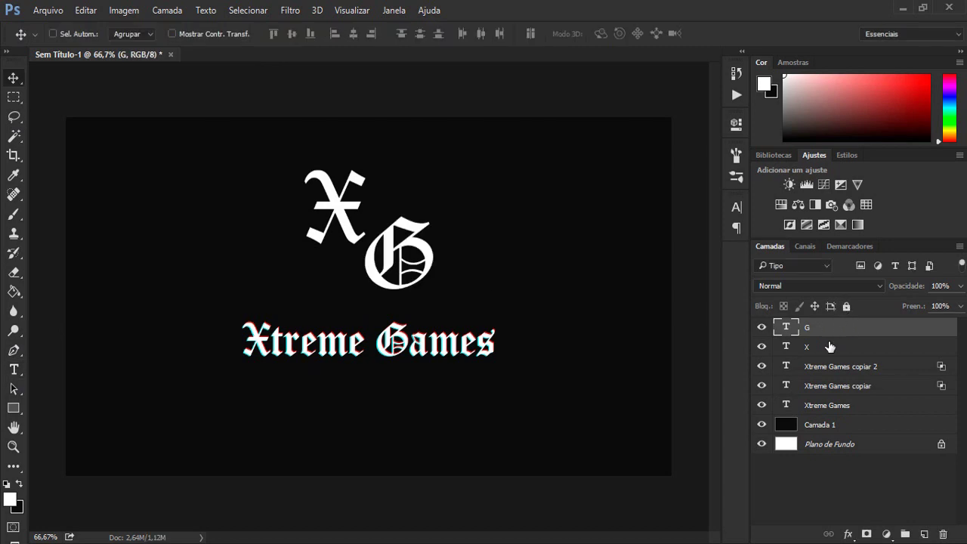
# - Move the X onto the G to form the overlapping XG monogram
pyautogui.keyDown('ctrl'); pyautogui.click(316, 226); pyautogui.keyUp('ctrl')
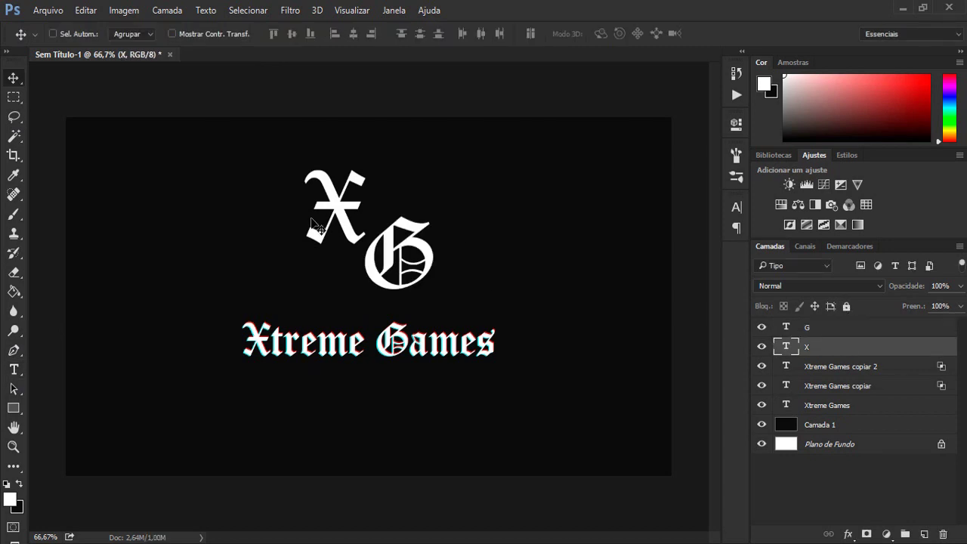
pyautogui.moveTo(316, 226); pyautogui.dragTo(394, 225)
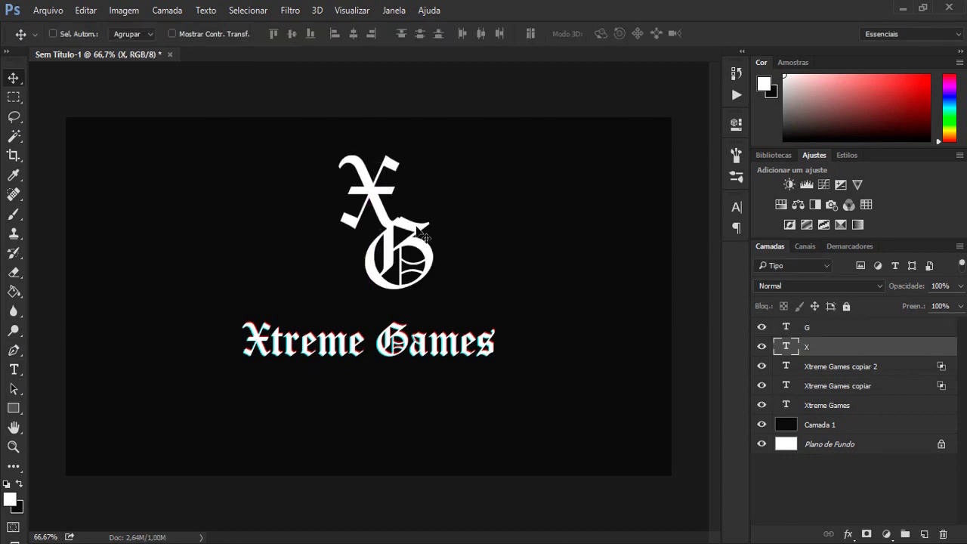
pyautogui.scroll(1, 394, 226)
pyautogui.scroll(2, 431, 184)
pyautogui.scroll(2, 439, 242)
pyautogui.scroll(2, 376, 260)
pyautogui.scroll(1, 376, 260)
pyautogui.scroll(1, 255, 259)
pyautogui.moveTo(291, 244)
pyautogui.mouseDown()
pyautogui.moveTo(309, 251)
pyautogui.moveTo(301, 249)
pyautogui.mouseUp()
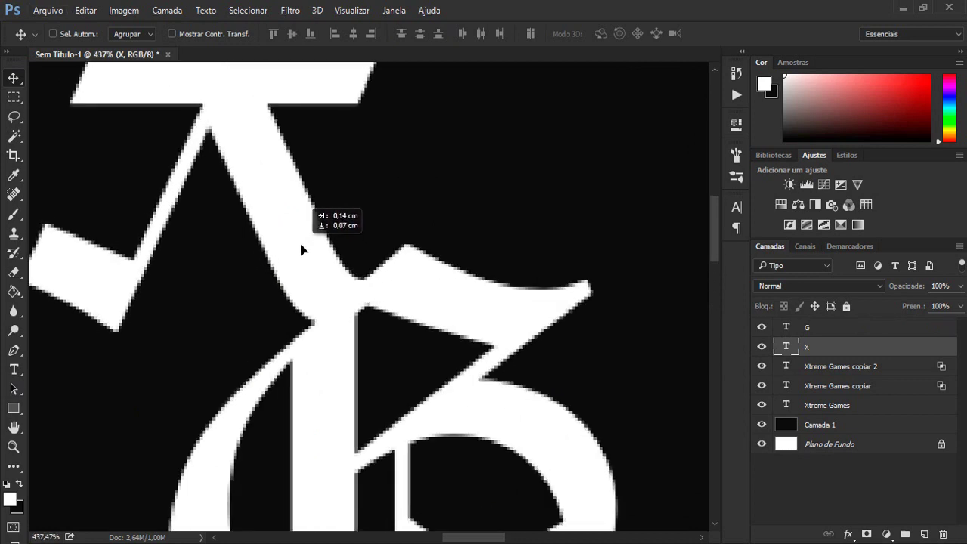
pyautogui.hotkey('ctrl', '0')
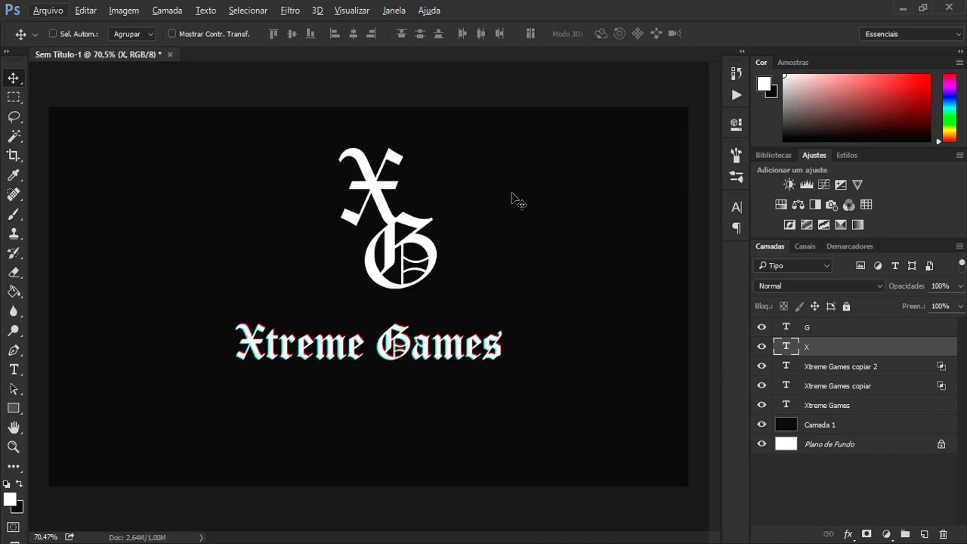
pyautogui.press('alt')
# - Merge copies of X and G, duplicate it, and make the top copy cyan-only
pyautogui.keyDown('shift'); pyautogui.click(871, 334); pyautogui.keyUp('shift')
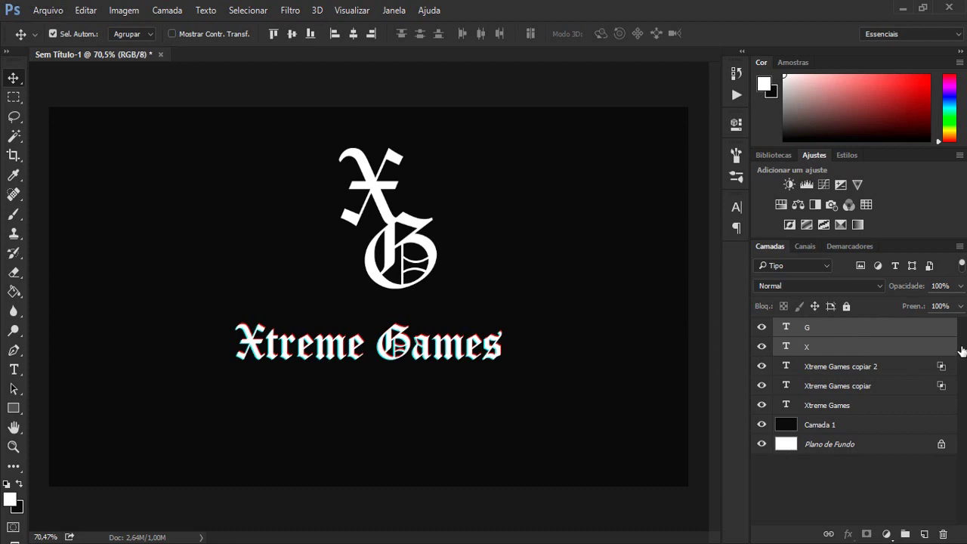
pyautogui.hotkey('ctrl', 'j')
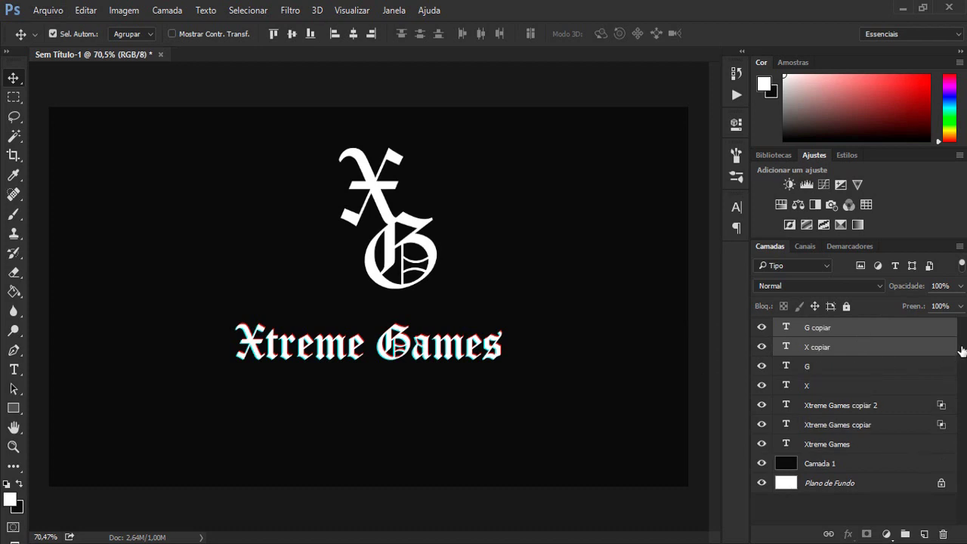
pyautogui.hotkey('ctrl', 'e')
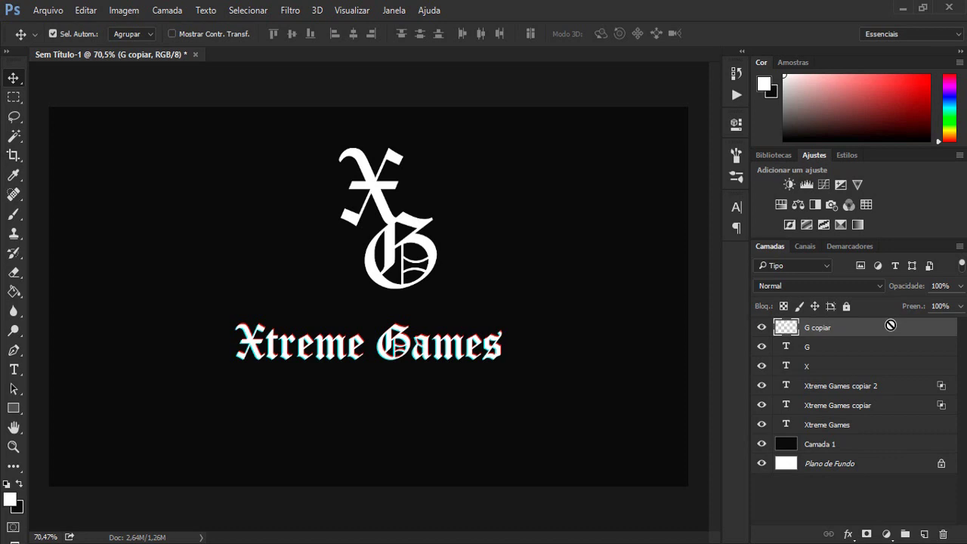
pyautogui.hotkey('ctrl', 'j')
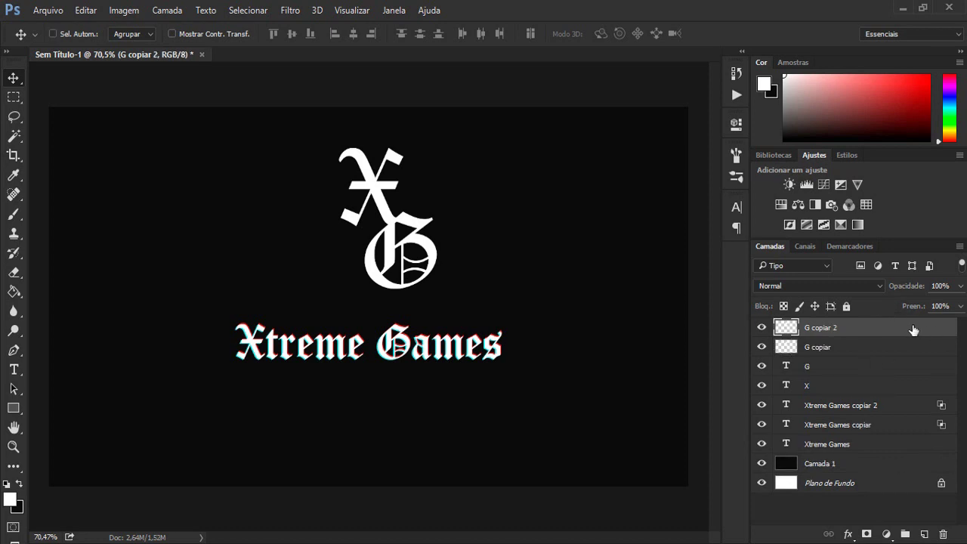
pyautogui.doubleClick(924, 332)
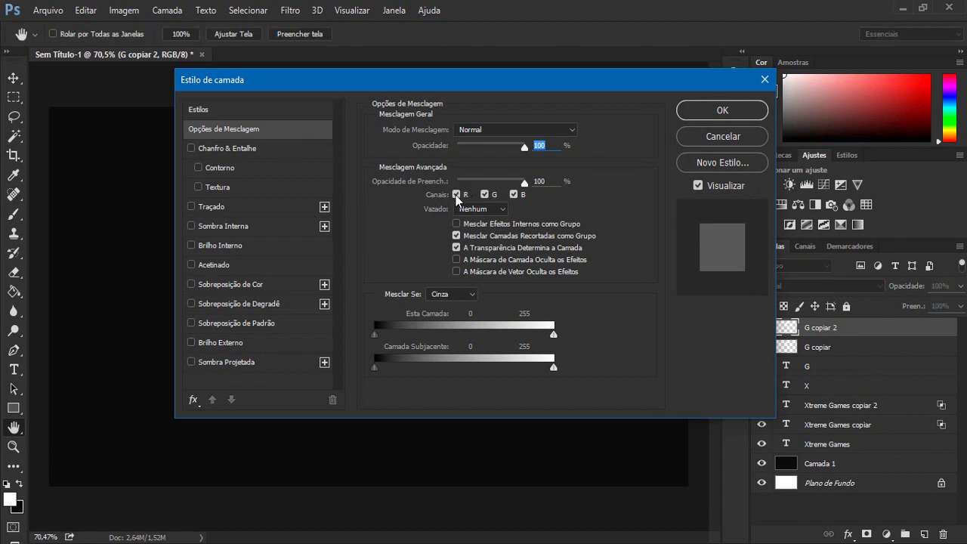
pyautogui.click(456, 194)
pyautogui.click(744, 115)
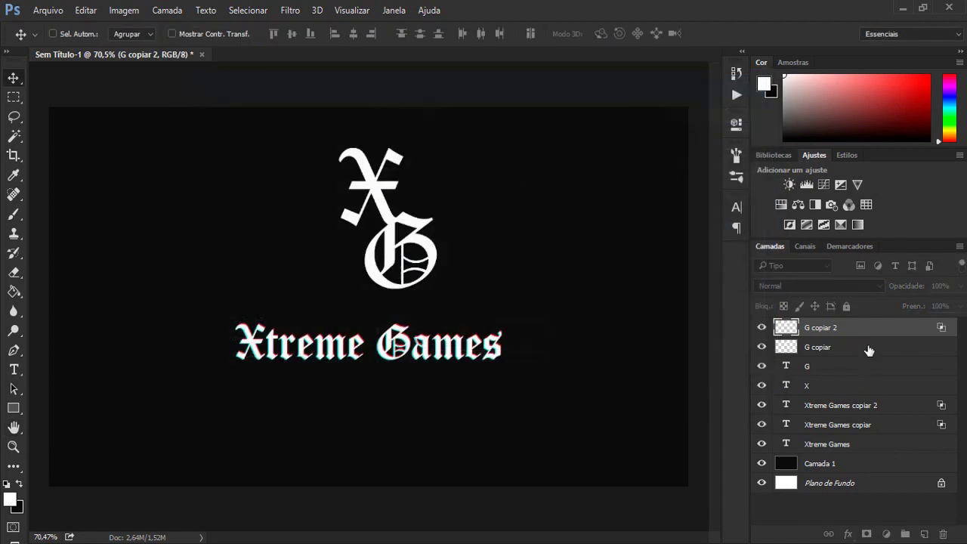
# - Limit the lower monogram copy to the red channel only
pyautogui.click(879, 347)
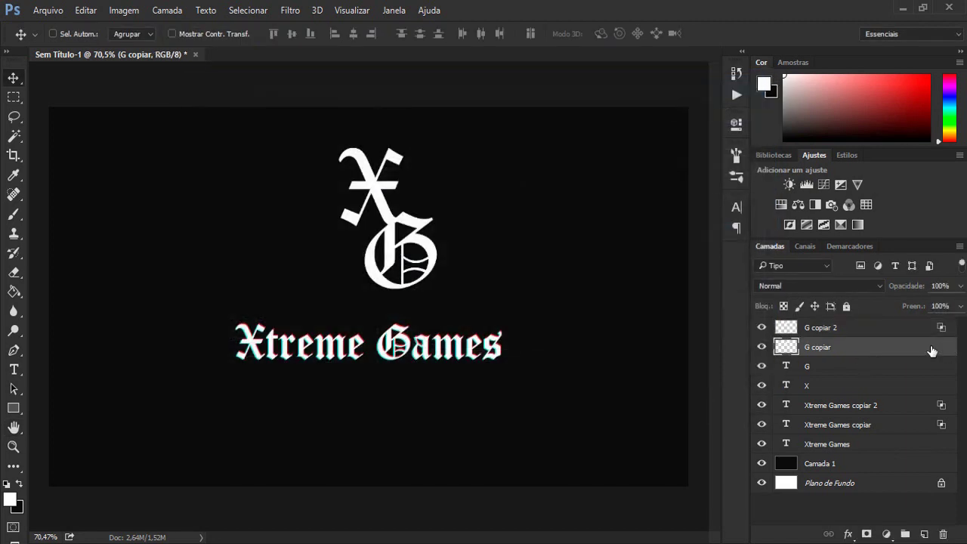
pyautogui.doubleClick(843, 344)
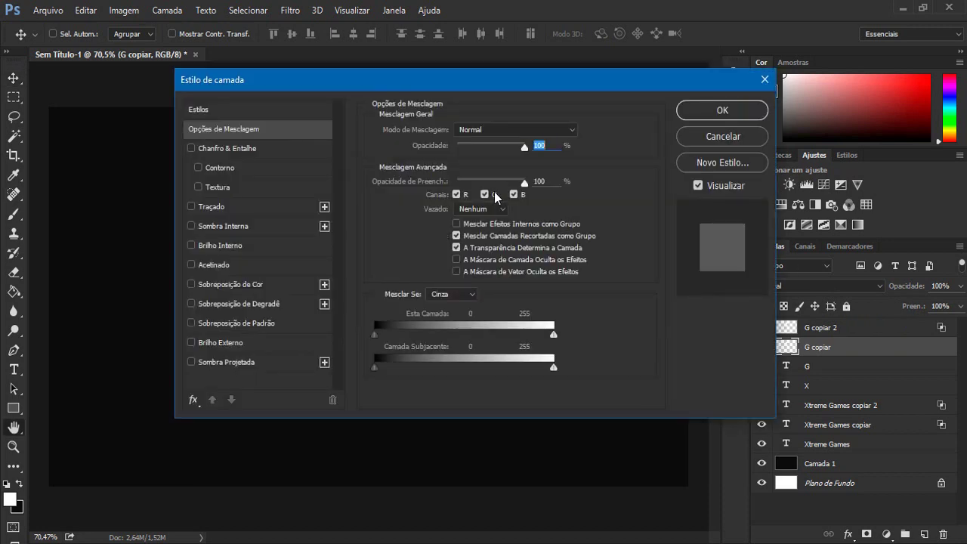
pyautogui.click(484, 194)
pyautogui.click(514, 195)
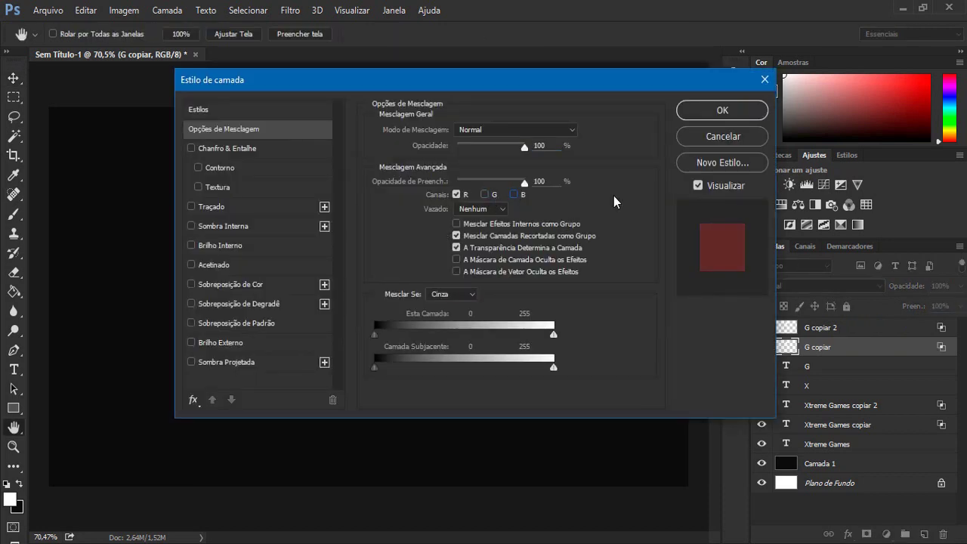
pyautogui.click(723, 110)
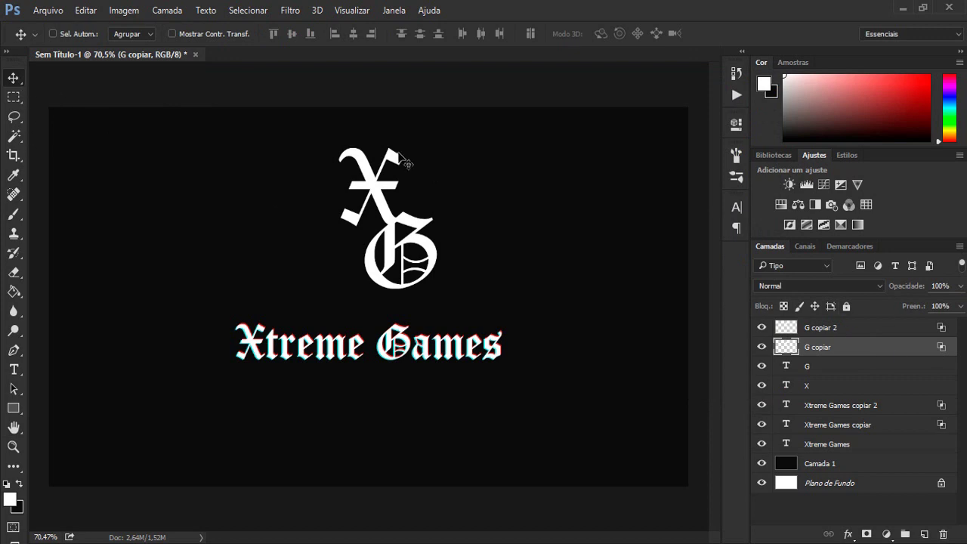
# - Offset the red and cyan monogram copies and move the whole design lower
pyautogui.press('Left')
pyautogui.press('Left')
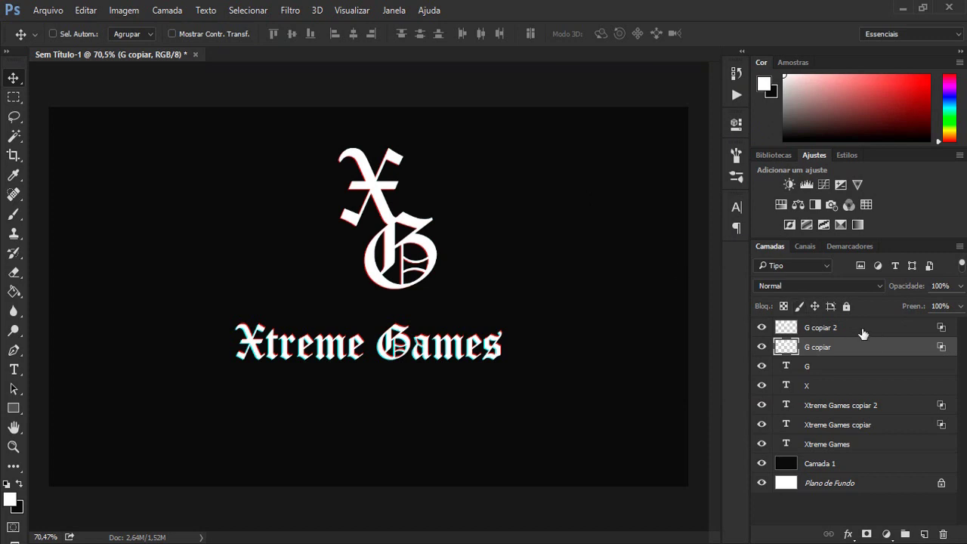
pyautogui.click(872, 330)
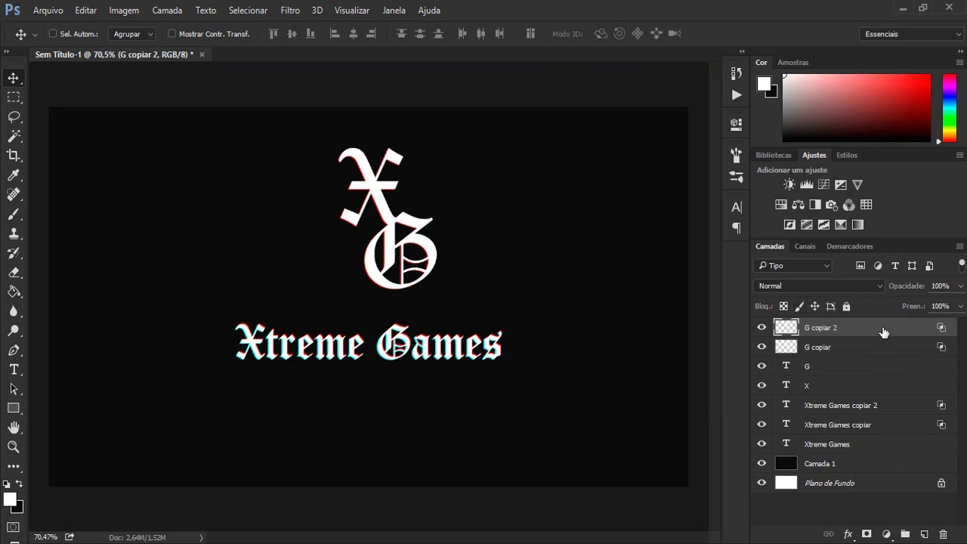
pyautogui.press('Up')
pyautogui.press('Up')
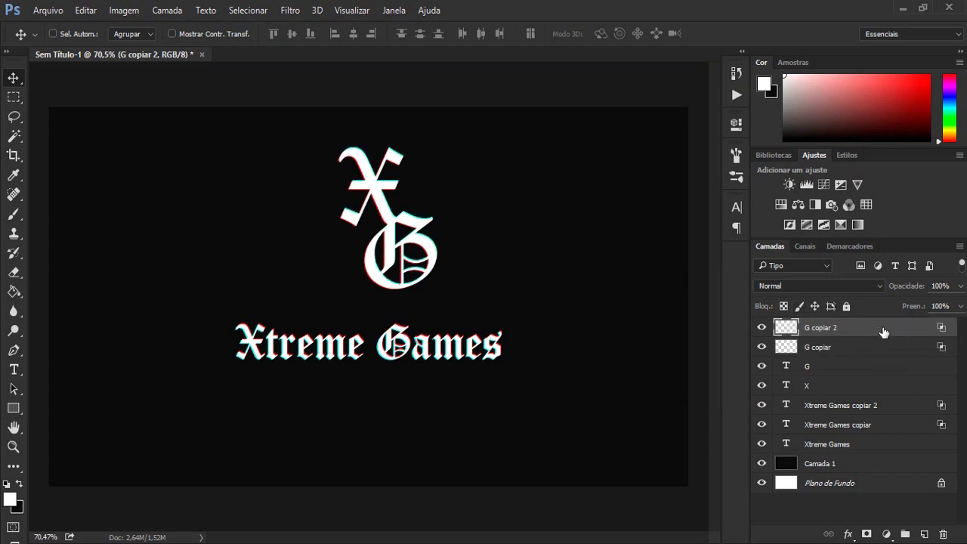
pyautogui.keyDown('shift'); pyautogui.click(883, 446); pyautogui.keyUp('shift')
pyautogui.moveTo(375, 189); pyautogui.dragTo(372, 223)
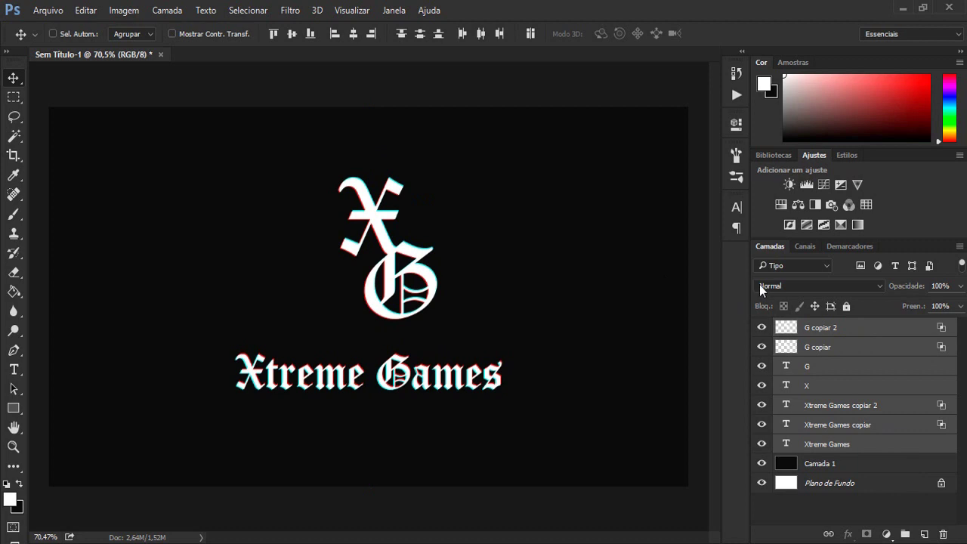
pyautogui.click(879, 333)
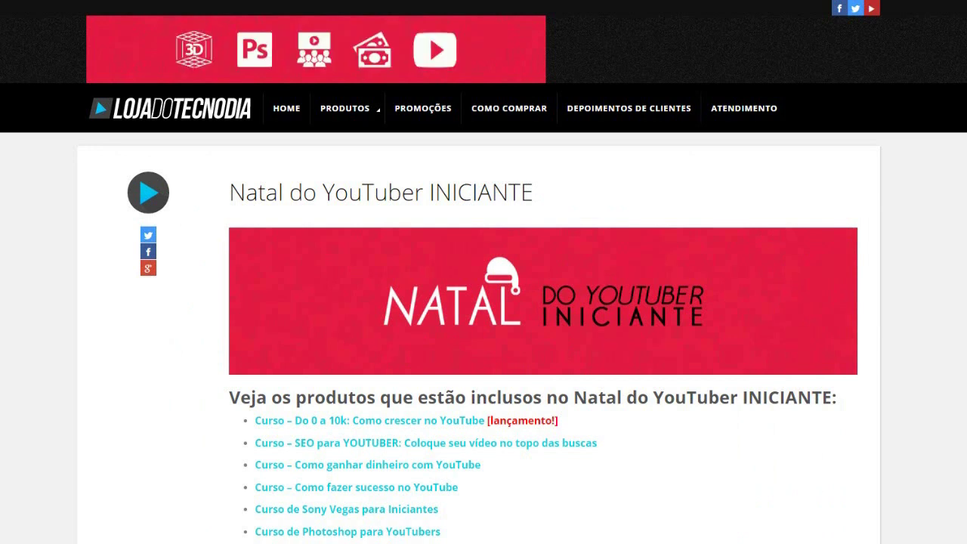
# - Scroll down to the bundle's R$ 48,90 price and payment options
pyautogui.scroll(-1, 484, 303)
pyautogui.scroll(-4, 483, 302)
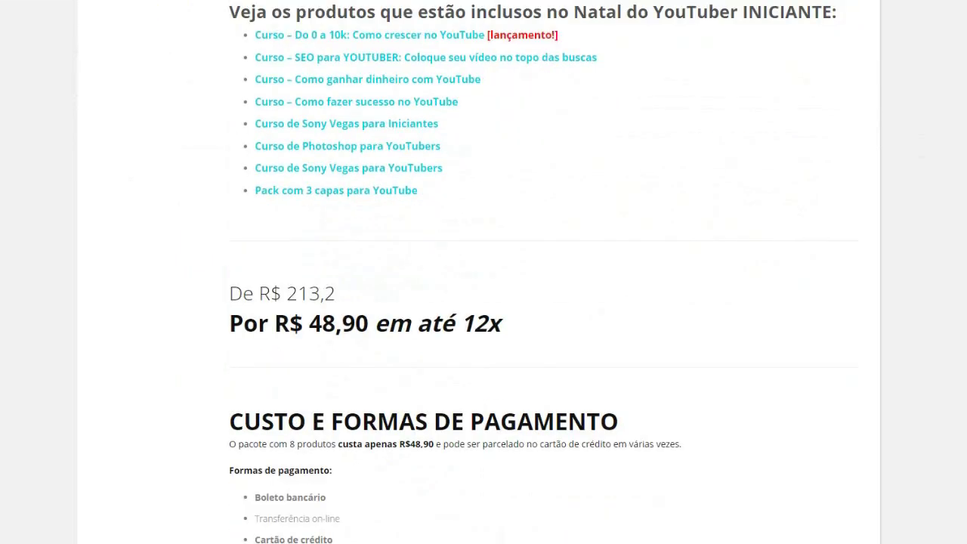